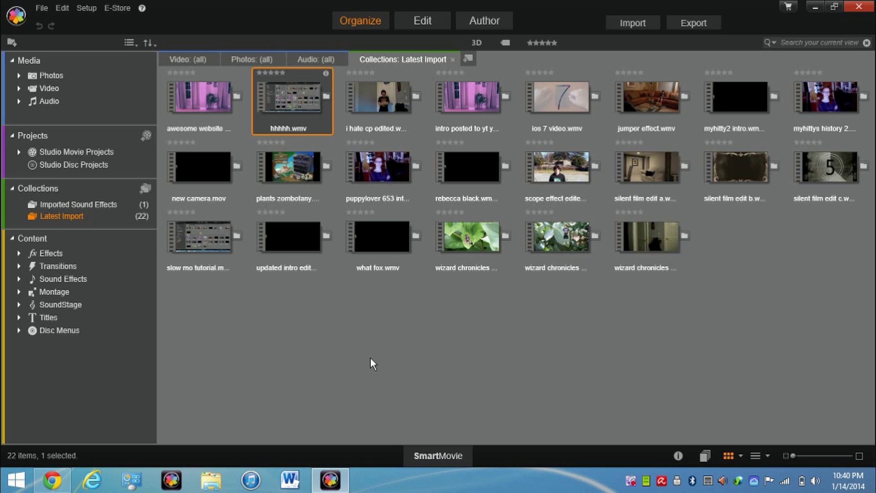
Review the YouTube viewer comment requesting opening titles
click(51, 480)
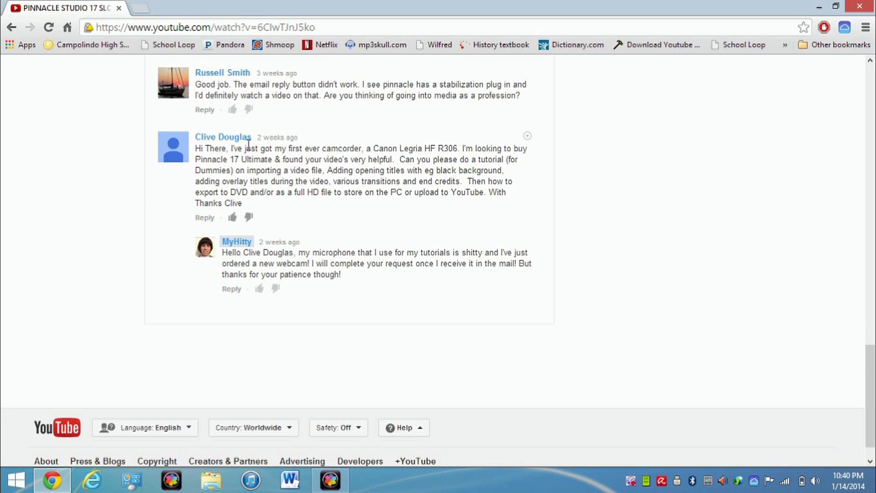
mouse_move(873, 351)
mouse_down()
mouse_move(873, 119)
mouse_move(873, 334)
mouse_up()
drag(290, 245, 371, 245)
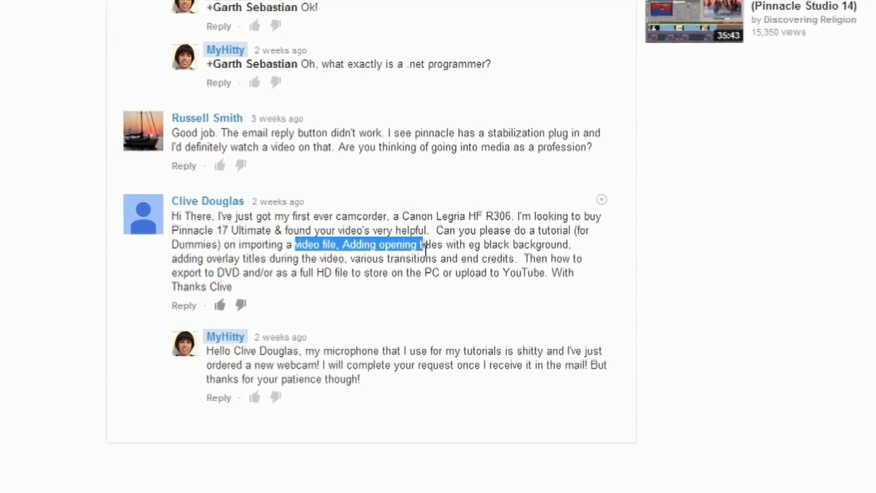
click(340, 247)
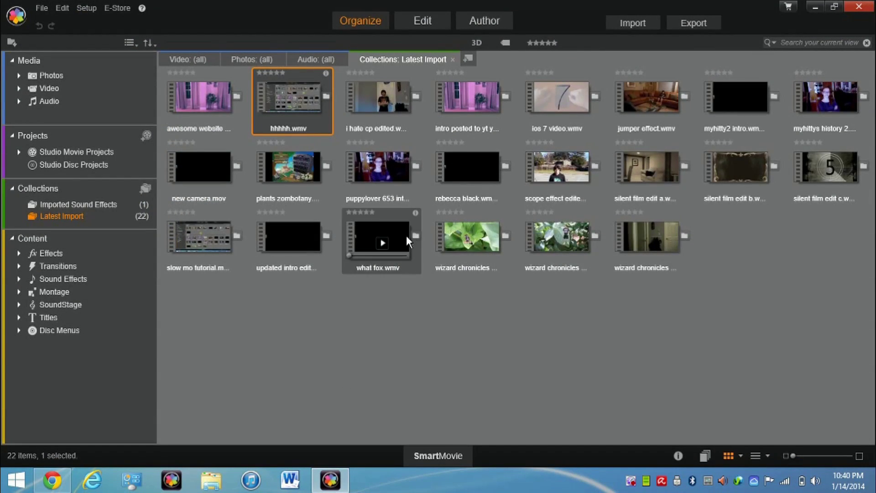
Close Latest Import, show the Video: (all) library with nothing selected, and go to Edit
click(453, 60)
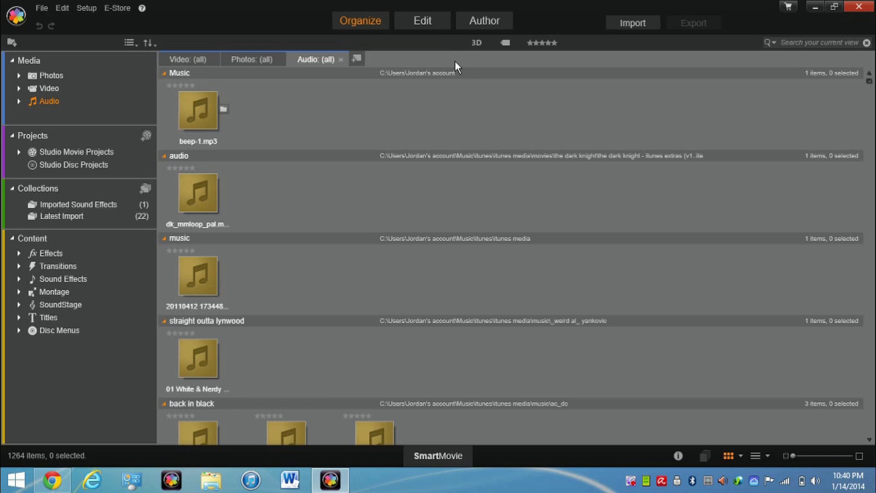
click(187, 58)
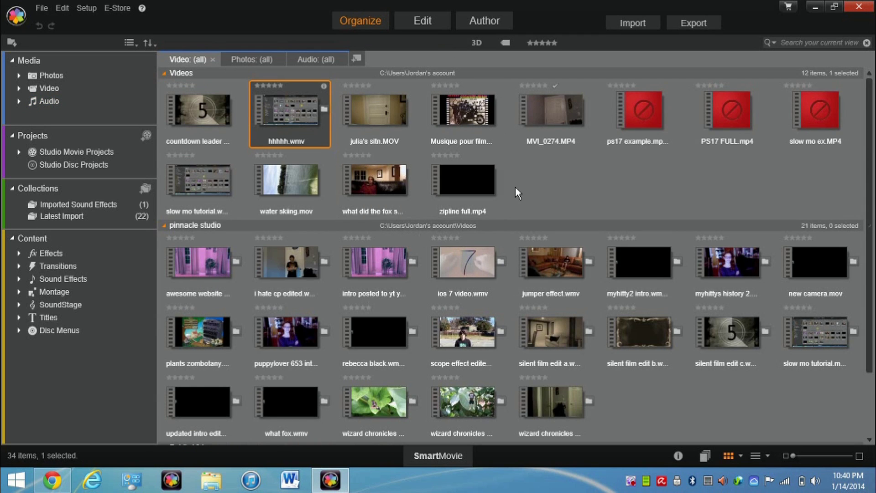
click(545, 197)
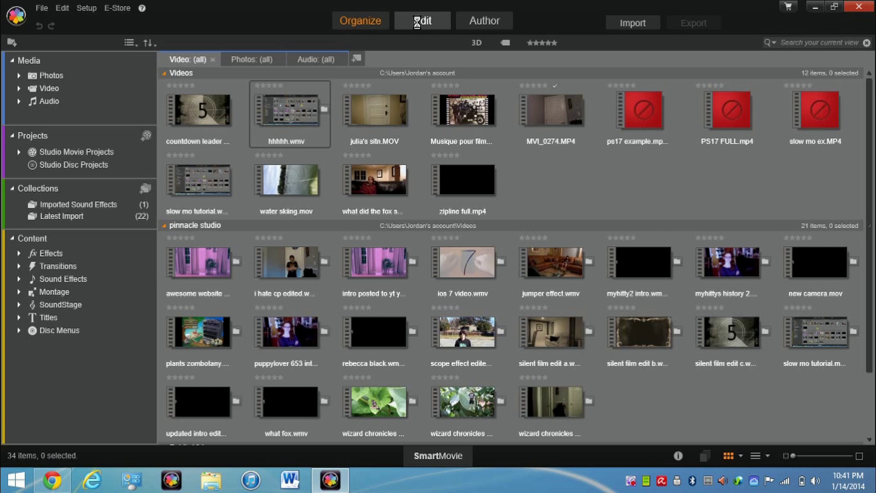
click(418, 21)
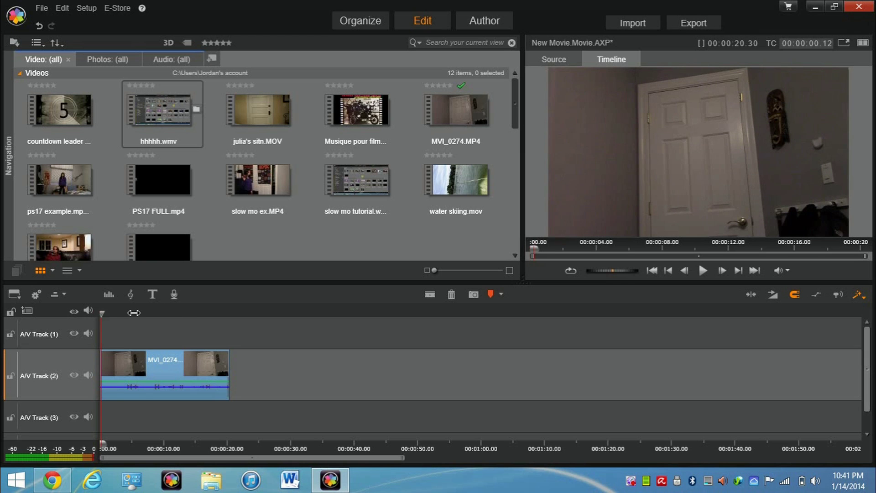
Scrub the timeline playhead from about 14 seconds back to about 9.5 seconds
click(190, 312)
drag(190, 312, 100, 310)
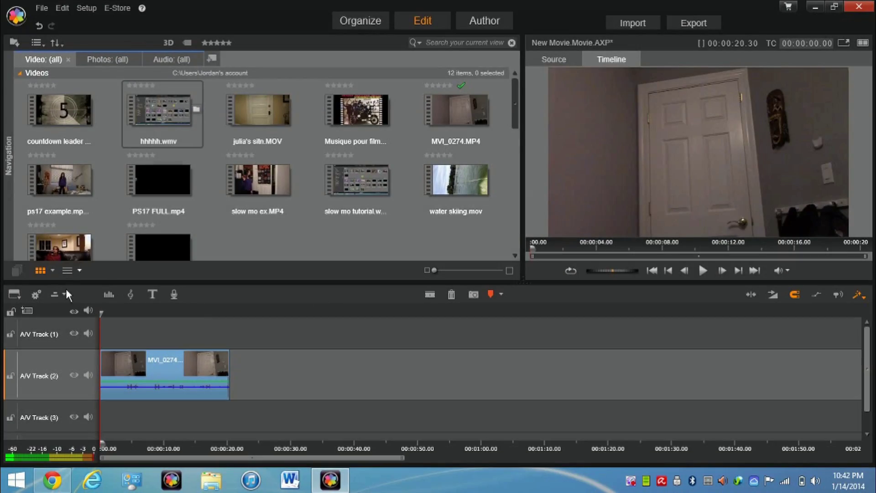
mouse_move(103, 316)
mouse_down()
mouse_move(203, 319)
mouse_move(88, 324)
mouse_up()
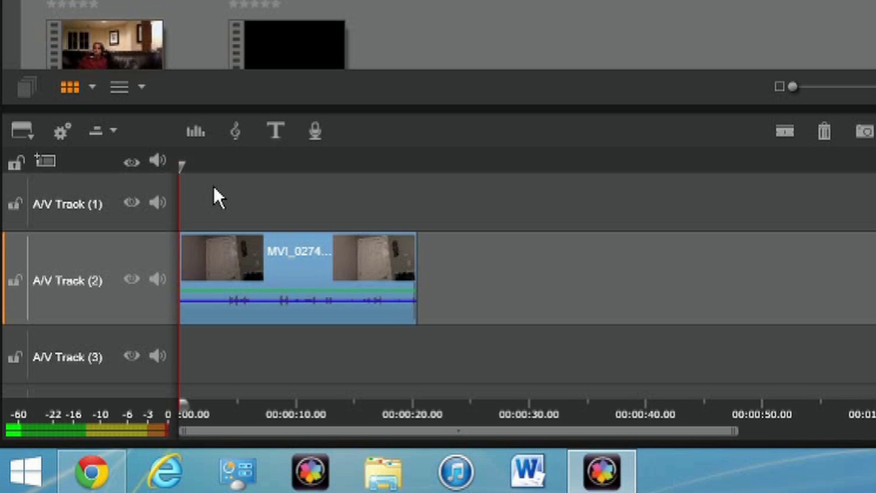
click(103, 223)
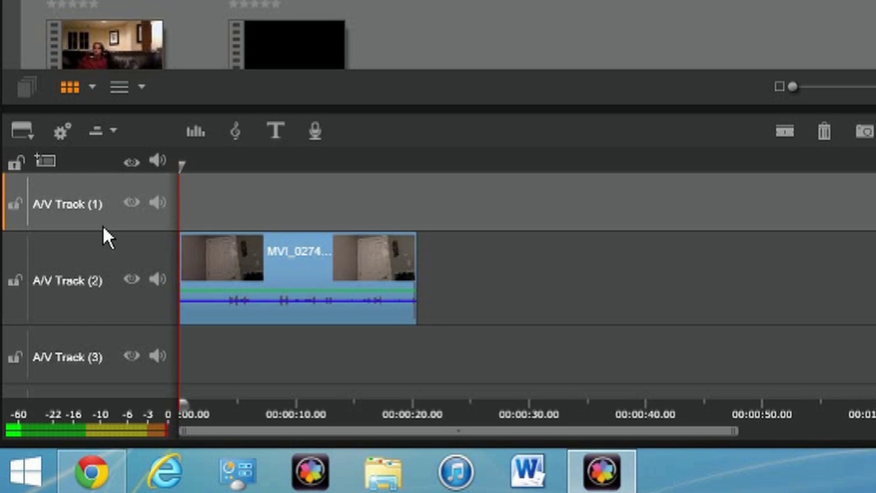
click(105, 241)
click(118, 339)
click(117, 317)
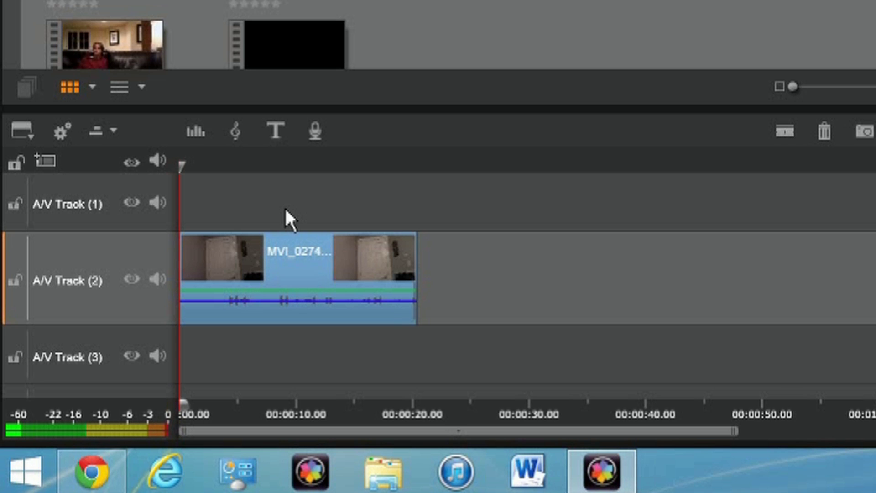
Create a 'Let's begin' title with a Page Fade entry and 03 - Page To Infinity exit
click(278, 133)
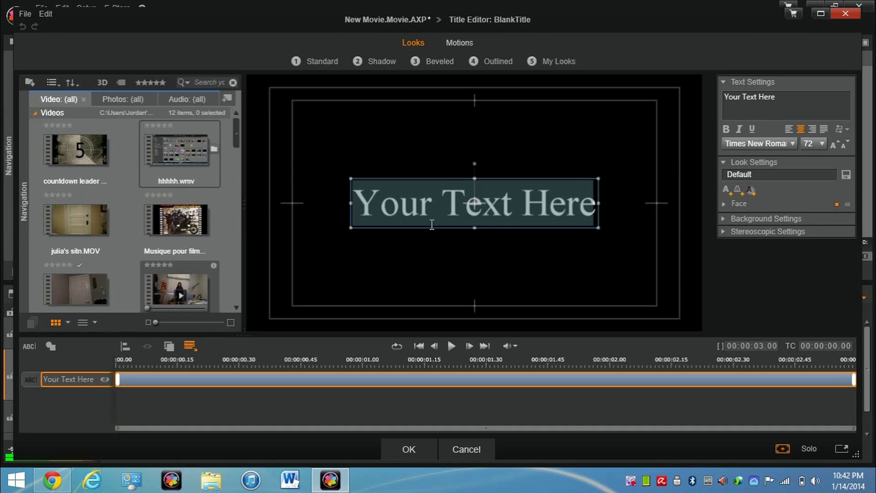
text(Let)
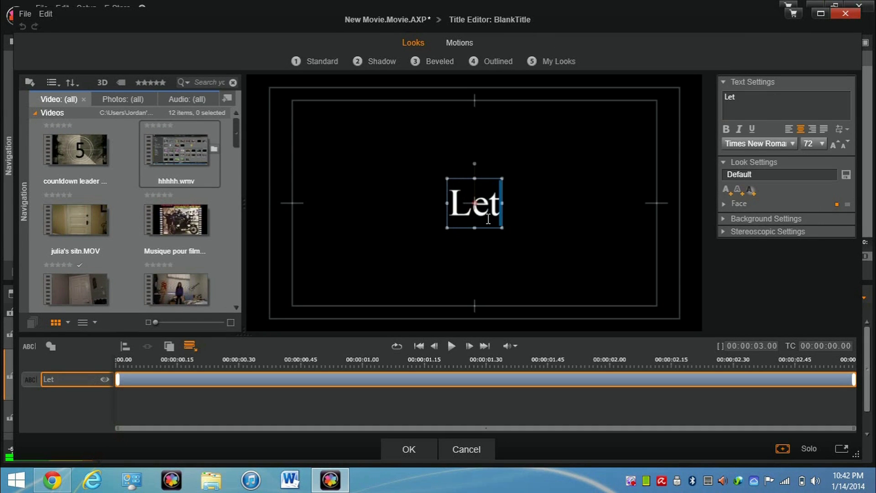
text('s begin)
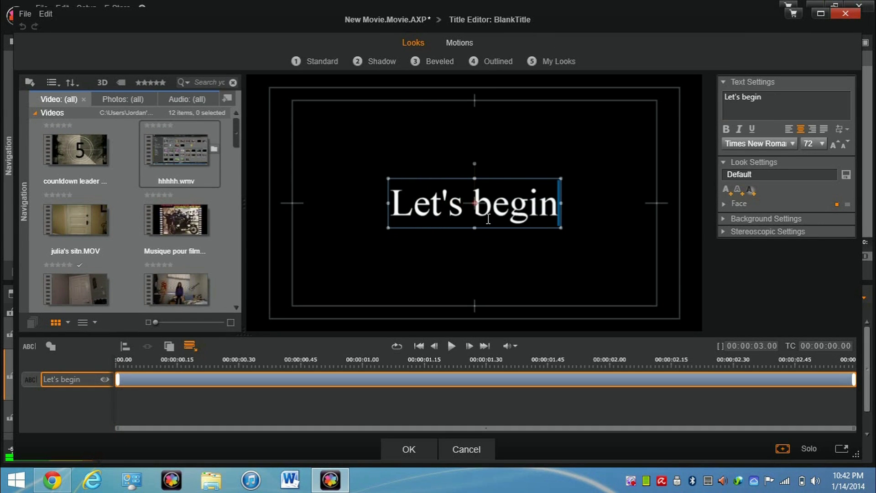
key(BackSpace)
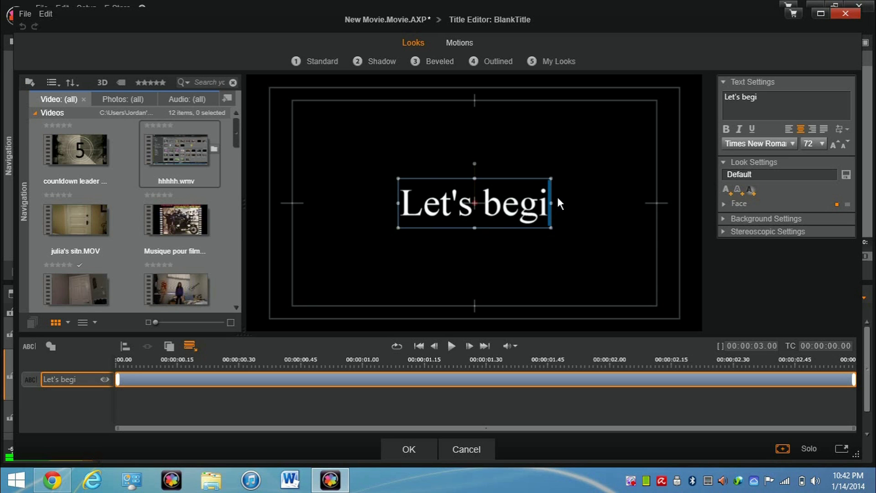
text(n)
click(459, 43)
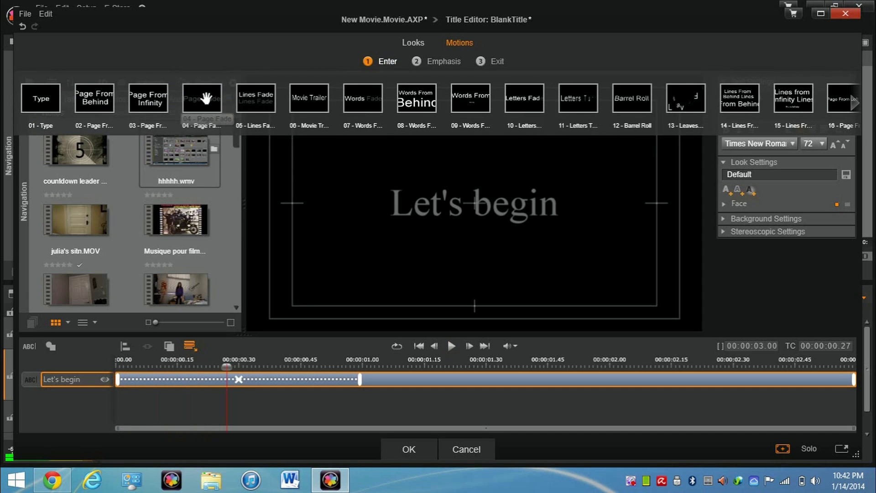
click(492, 58)
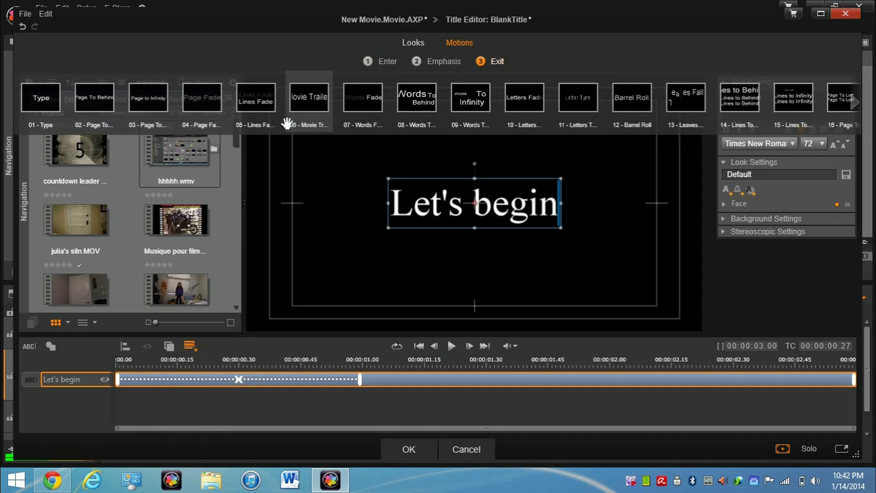
click(154, 107)
click(478, 62)
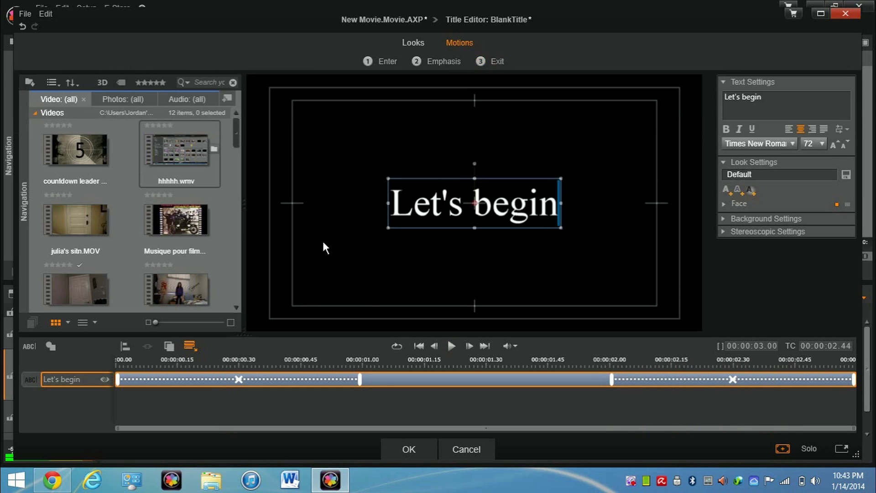
Place the 'Let's begin' title at the movie's start and move the playhead to about 00:00:07.50
click(413, 447)
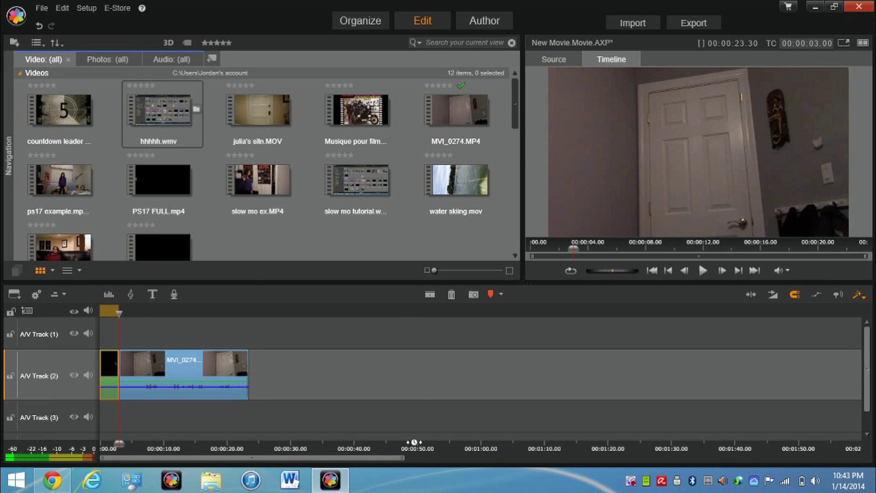
drag(118, 313, 154, 313)
drag(155, 314, 151, 314)
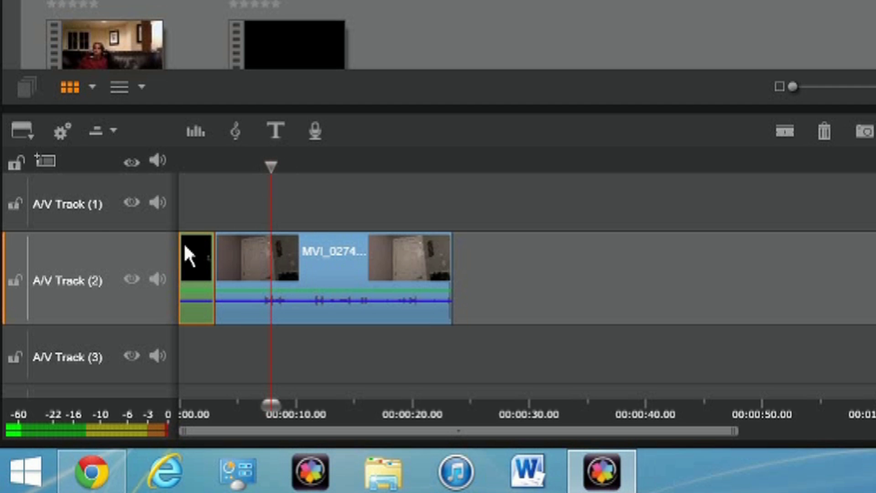
Make A/V Track (1) the active track for the overlay
click(100, 224)
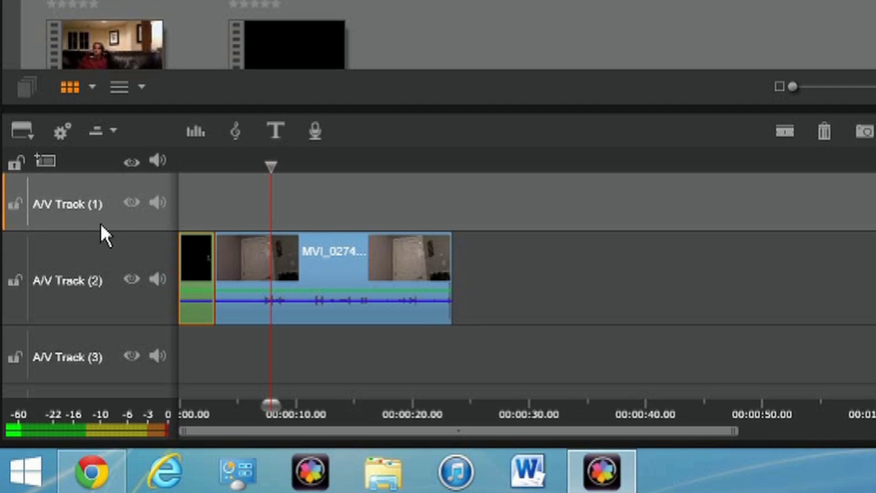
click(117, 305)
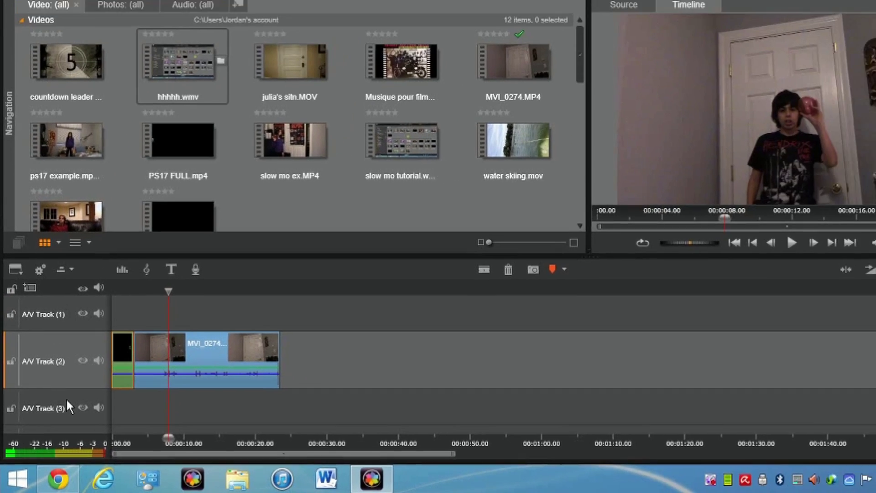
click(66, 401)
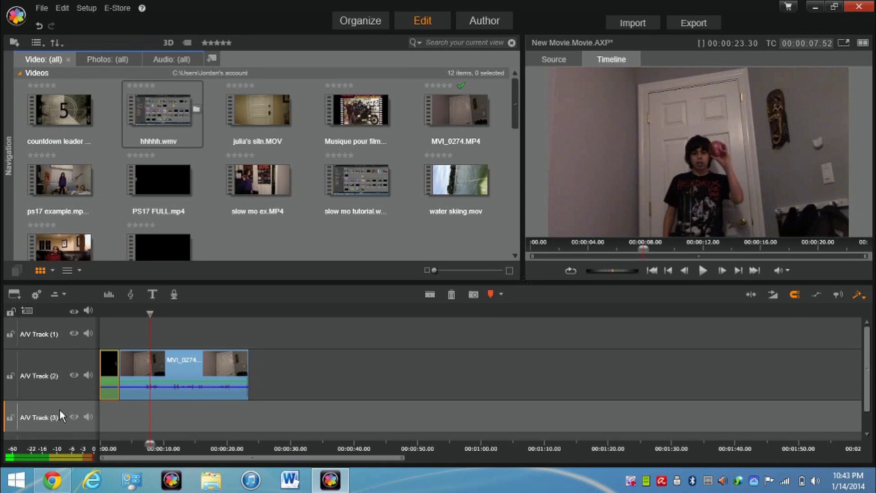
click(64, 343)
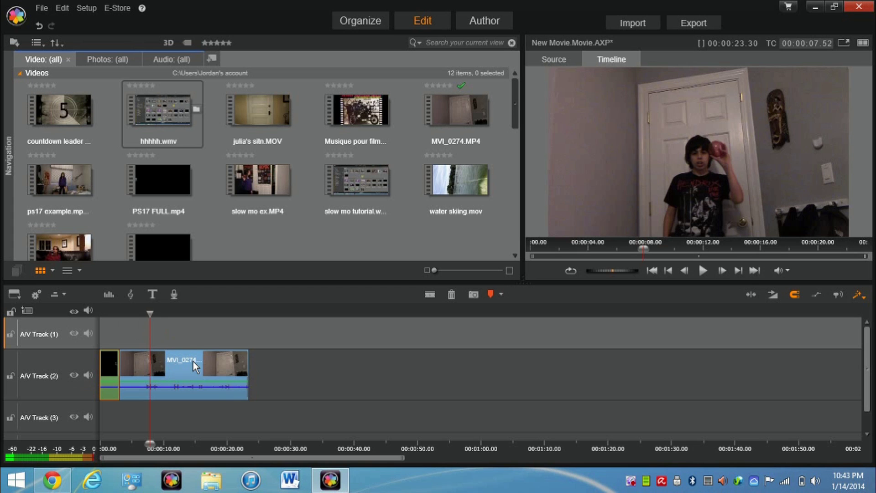
Start an overlay title at 7.5 seconds, raise it in the frame, and preview it solo
click(153, 295)
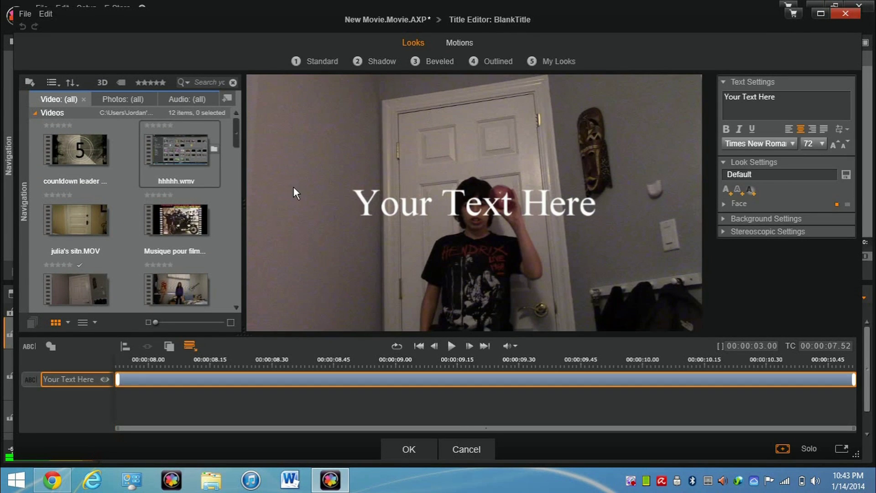
click(514, 196)
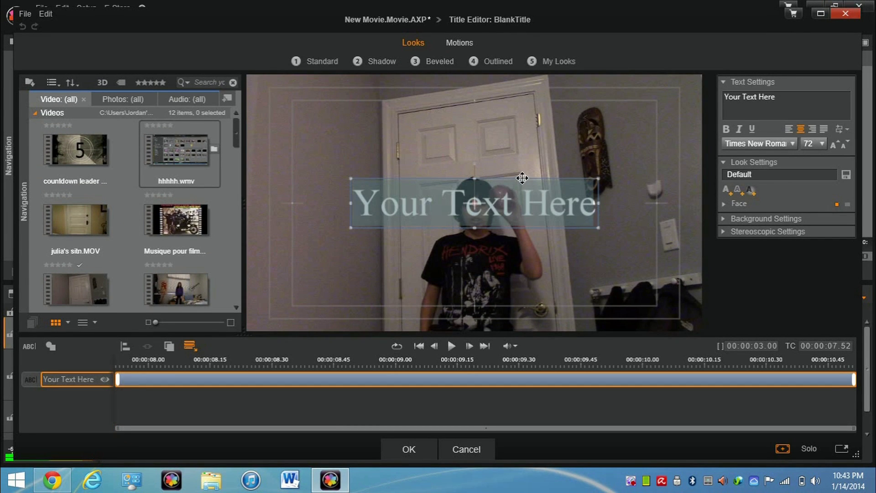
drag(524, 177, 497, 119)
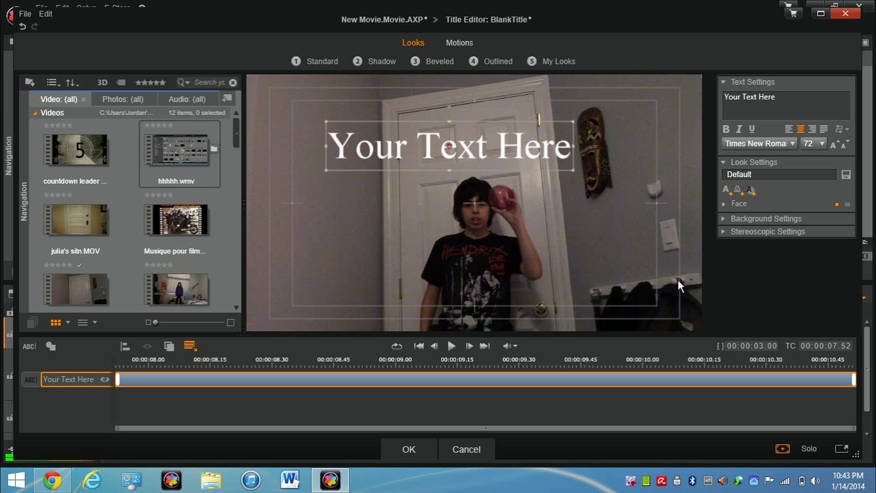
click(812, 445)
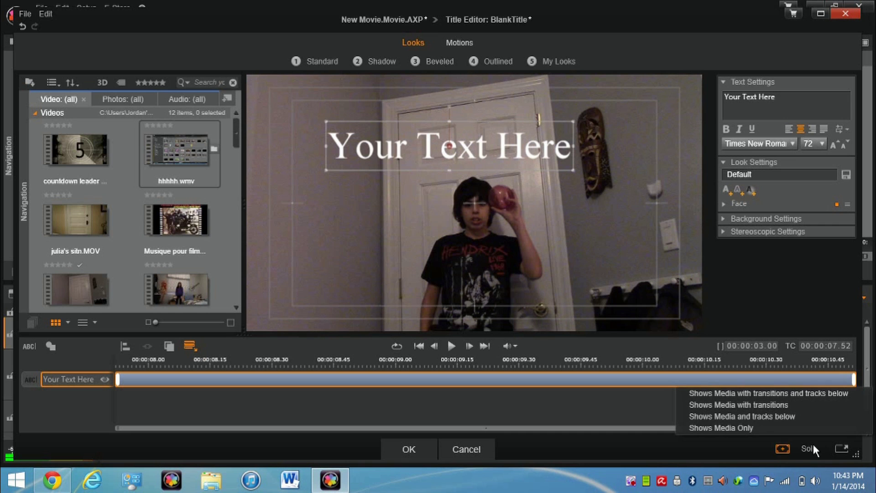
click(810, 445)
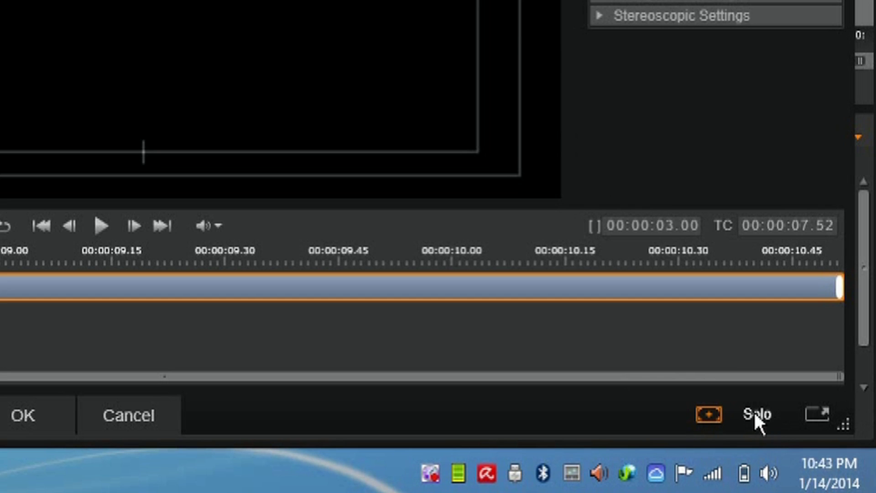
click(781, 425)
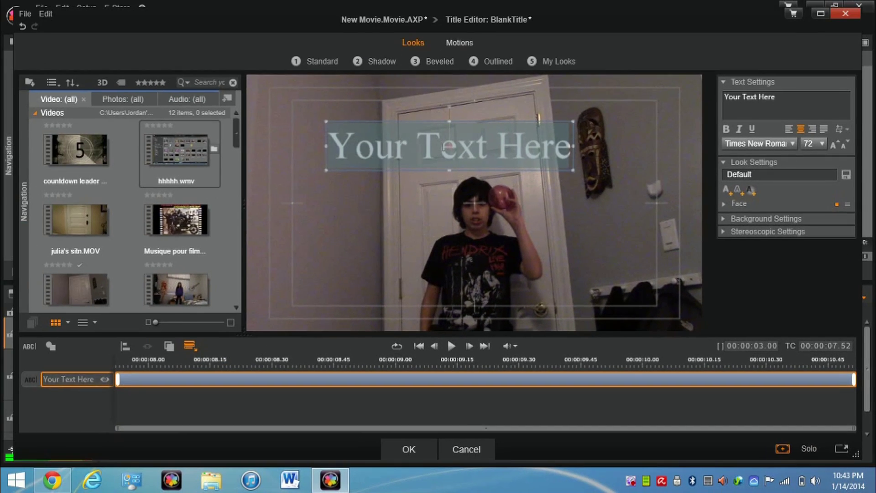
Replace the placeholder text with 'I fail!' and apply the overlay title
double_click(444, 145)
text(I fail!)
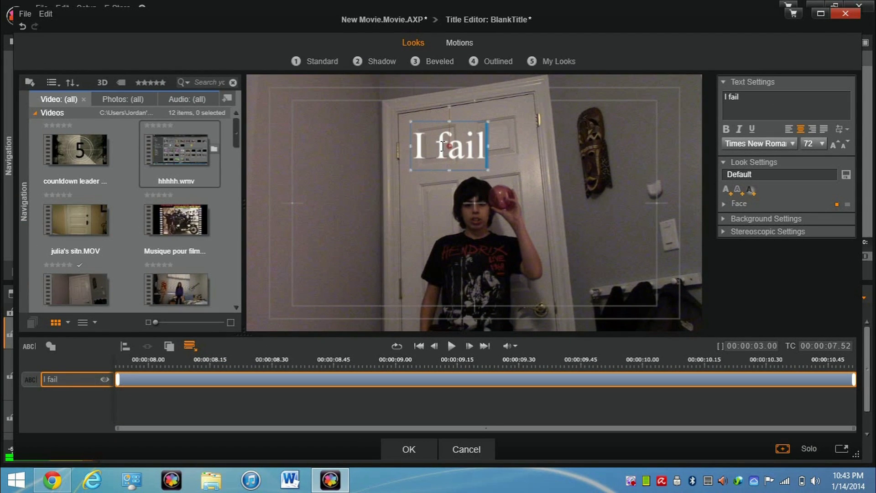
click(555, 139)
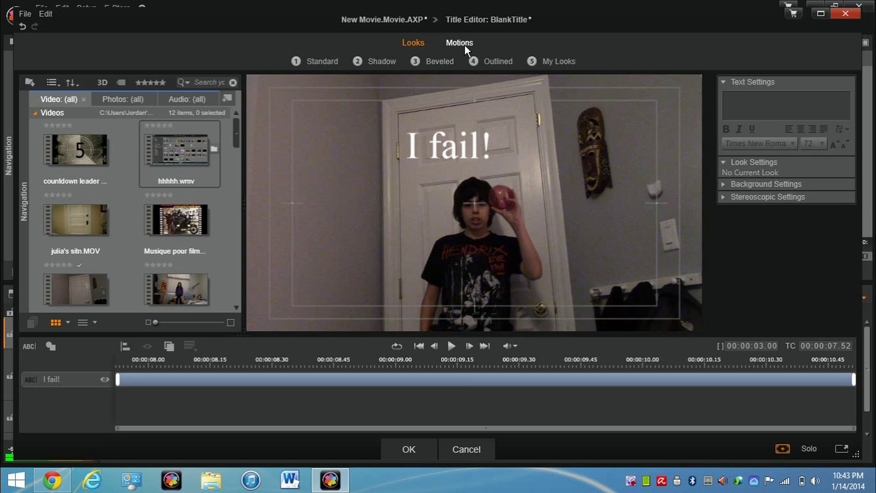
click(408, 448)
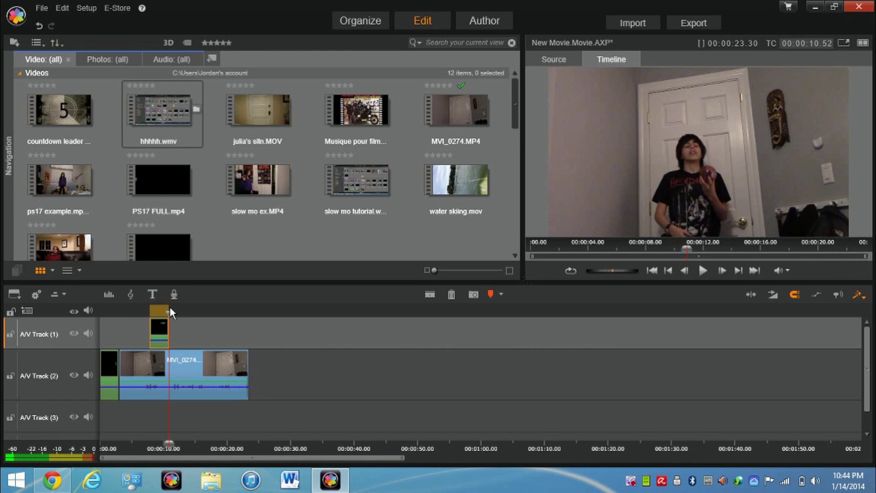
Put the playhead at the movie's end, 00:00:23.30, on A/V Track (2) and start a blank title
drag(169, 312, 212, 313)
key(End)
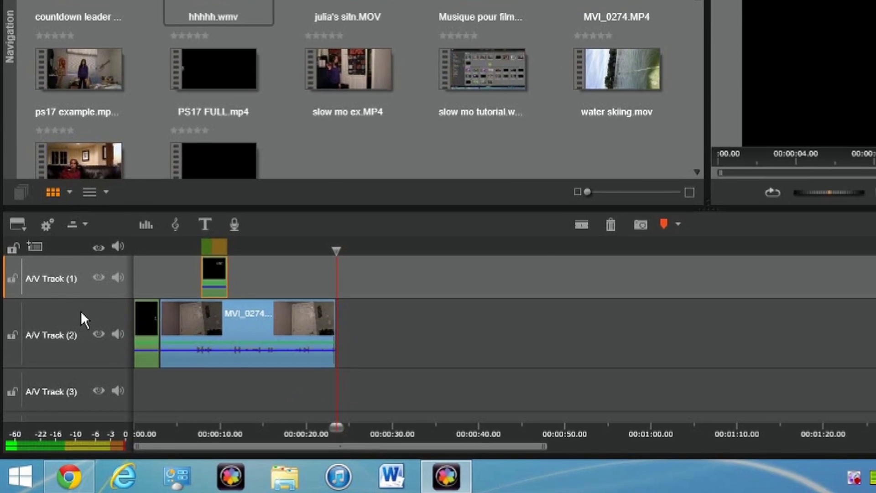
click(60, 357)
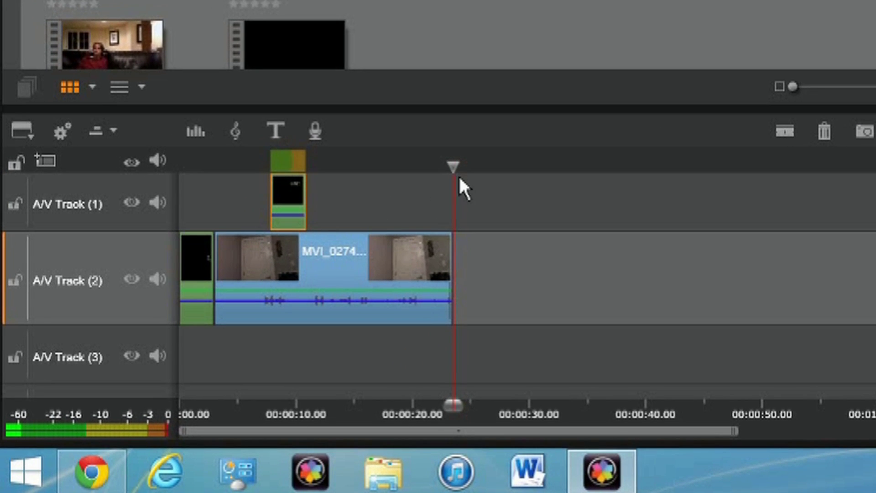
mouse_move(453, 166)
mouse_down()
mouse_move(441, 166)
mouse_move(445, 176)
mouse_up()
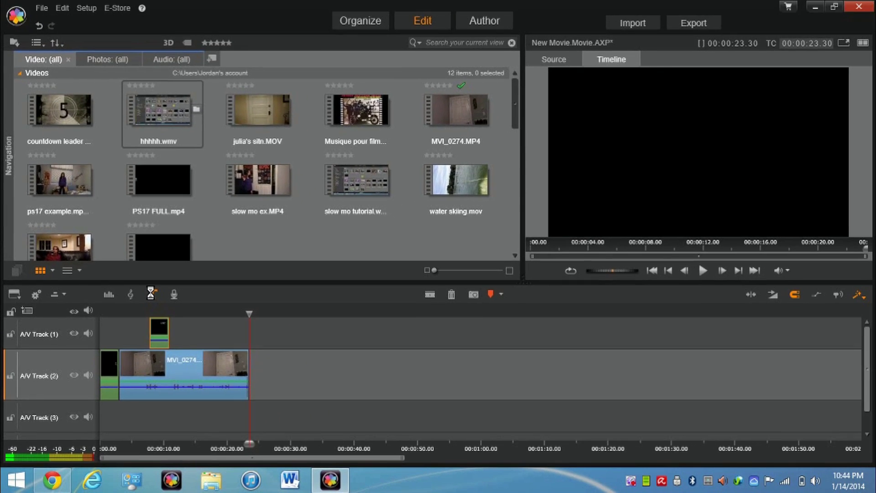
double_click(288, 201)
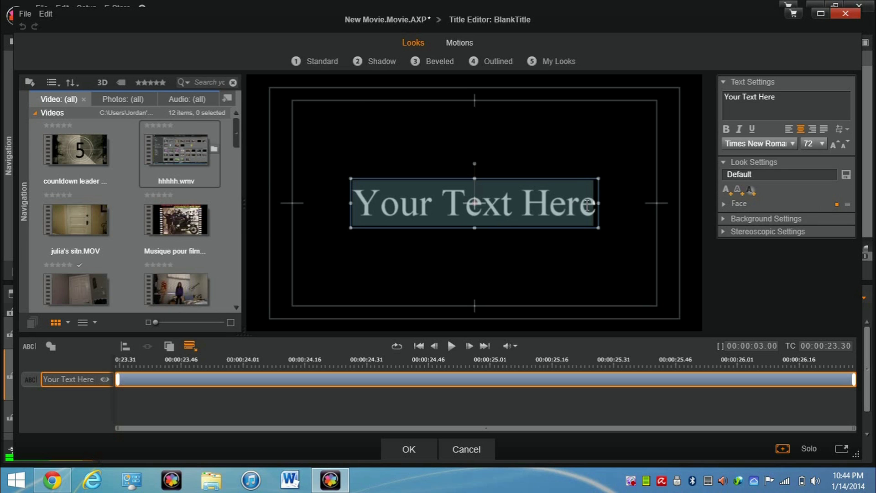
Type 'Thx for watching' with the creator's name on a second line
text(Thx)
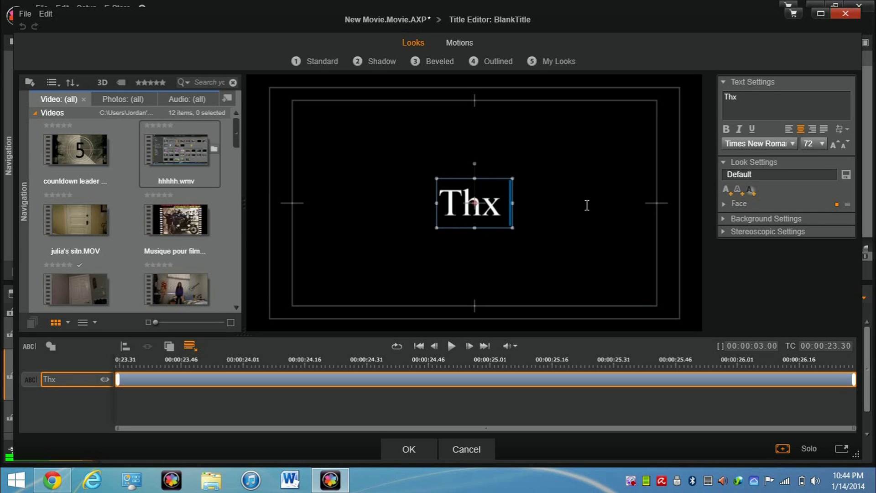
text( for)
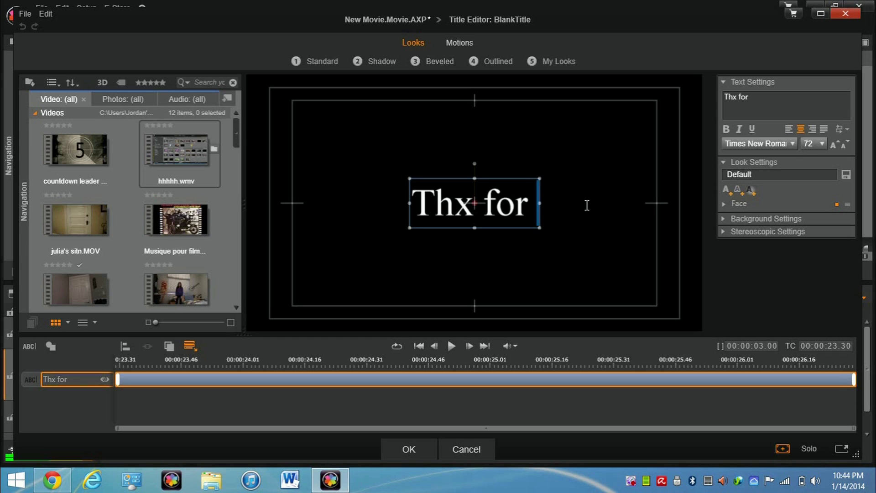
text( watching)
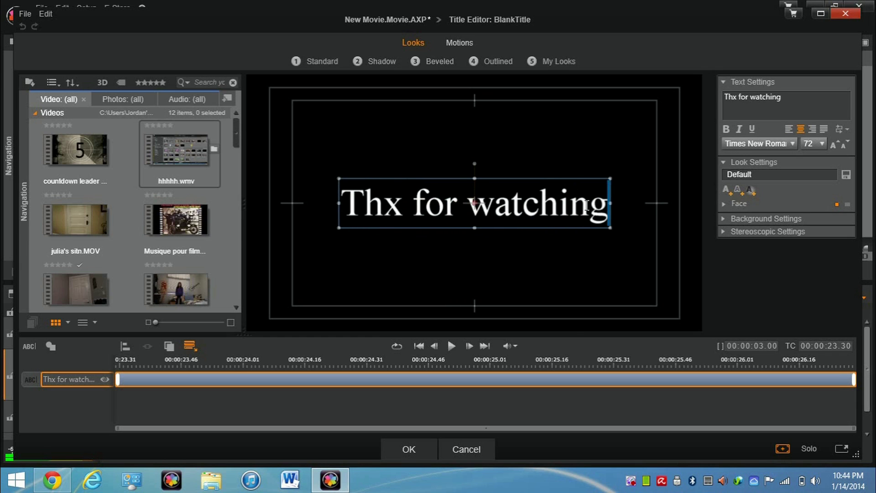
key(Return)
text(My)
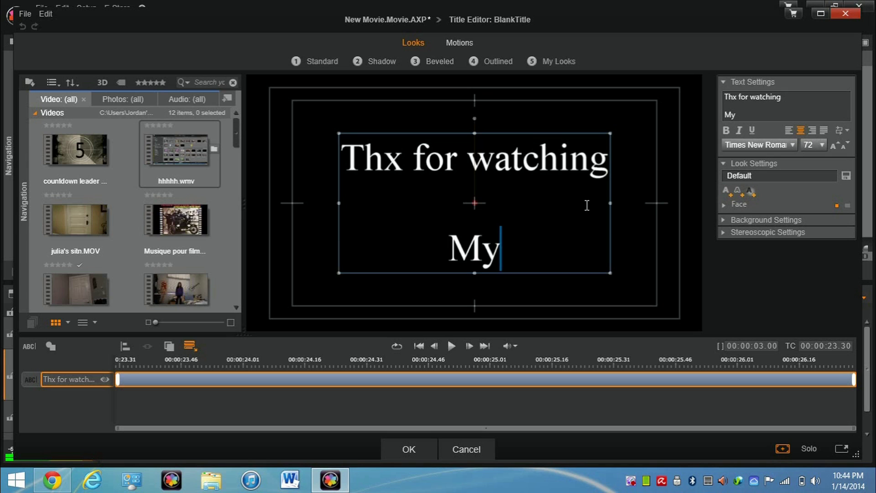
text(Hir)
key(BackSpace)
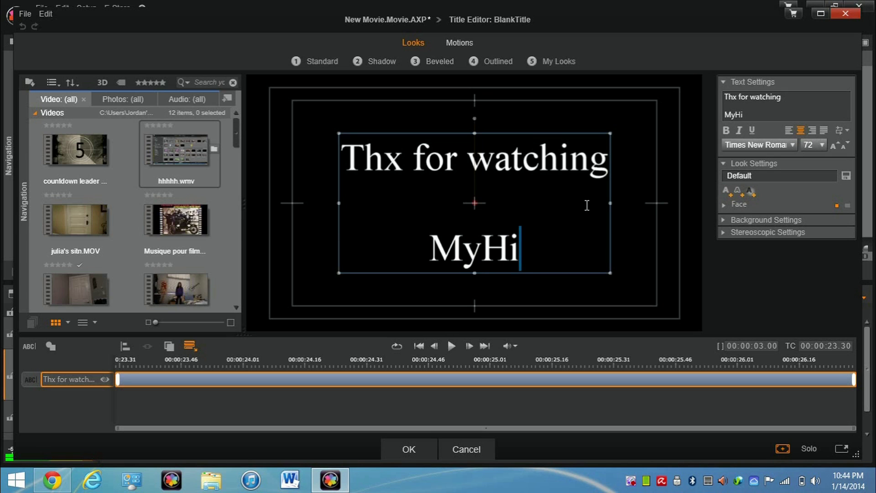
text(tty)
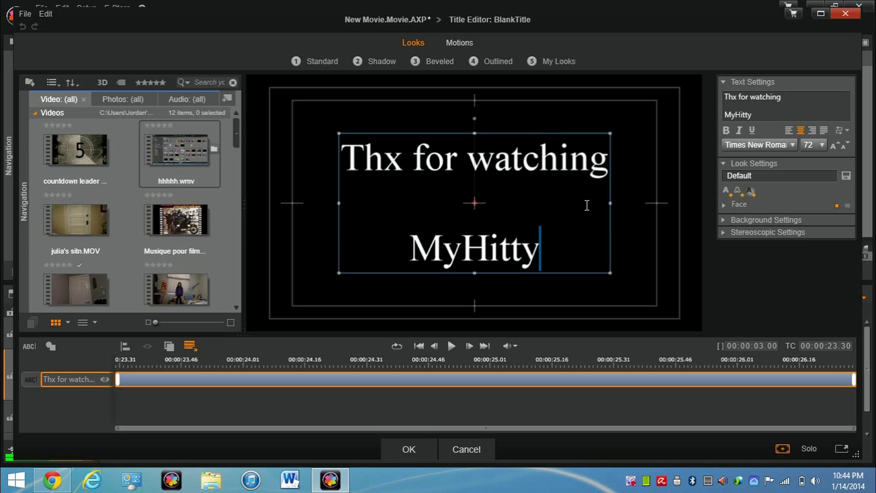
Give the closing title the 00 - Roll Down emphasis motion and apply it
click(460, 43)
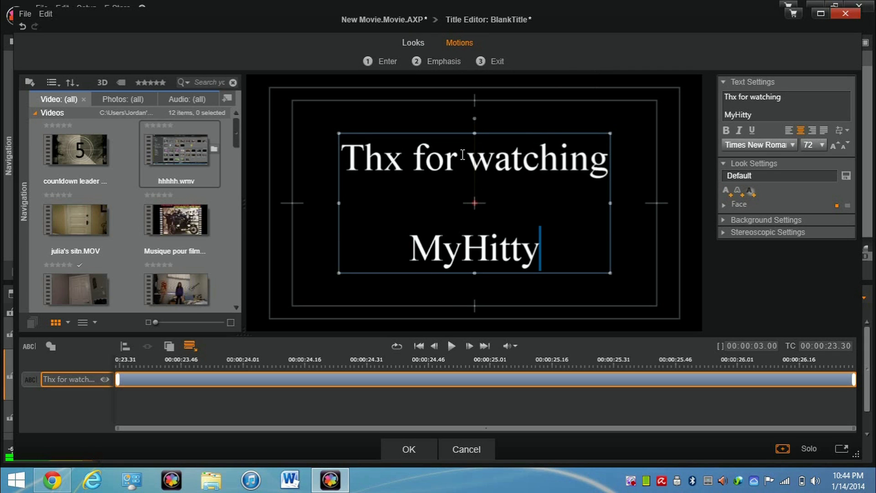
click(450, 63)
click(431, 60)
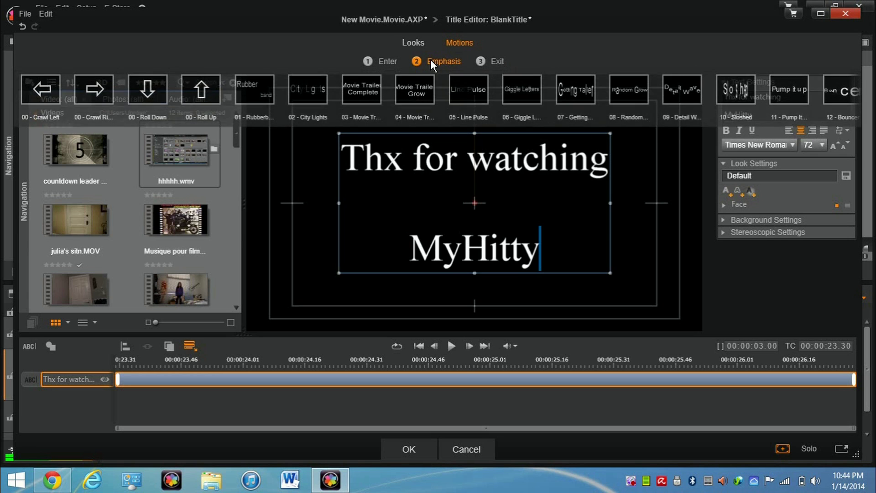
click(137, 113)
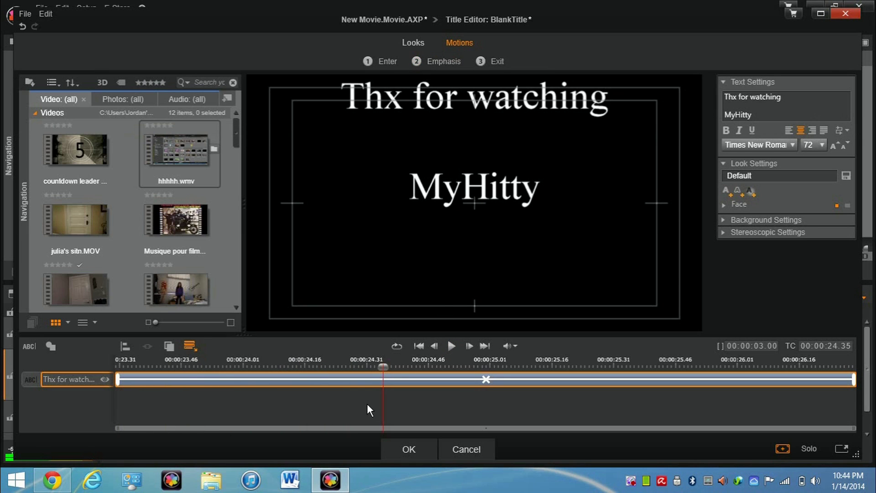
click(407, 449)
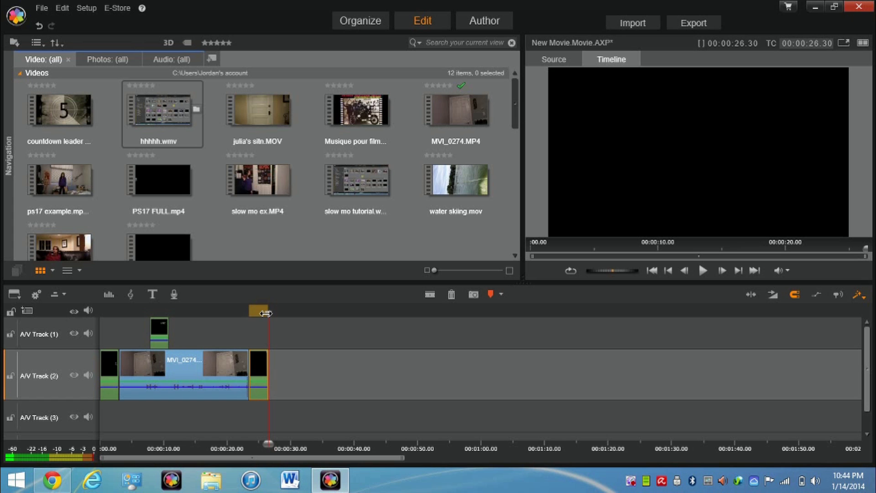
Extend the closing title clip so the movie runs 00:00:27.49, playhead near 24.8 seconds
drag(266, 313, 224, 313)
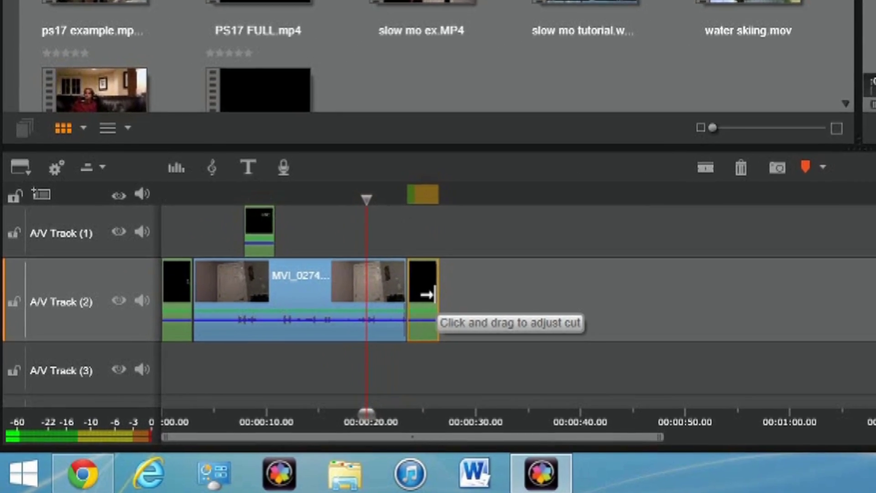
drag(434, 295, 451, 294)
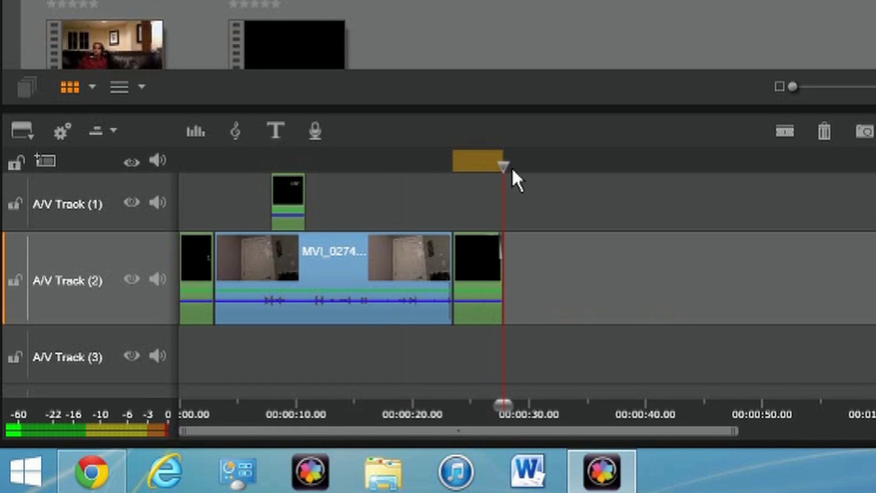
drag(500, 164, 432, 161)
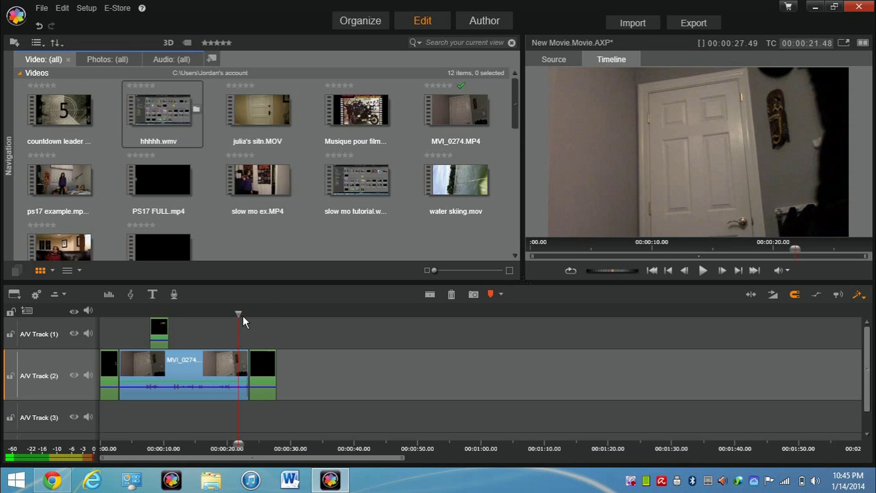
drag(237, 314, 191, 321)
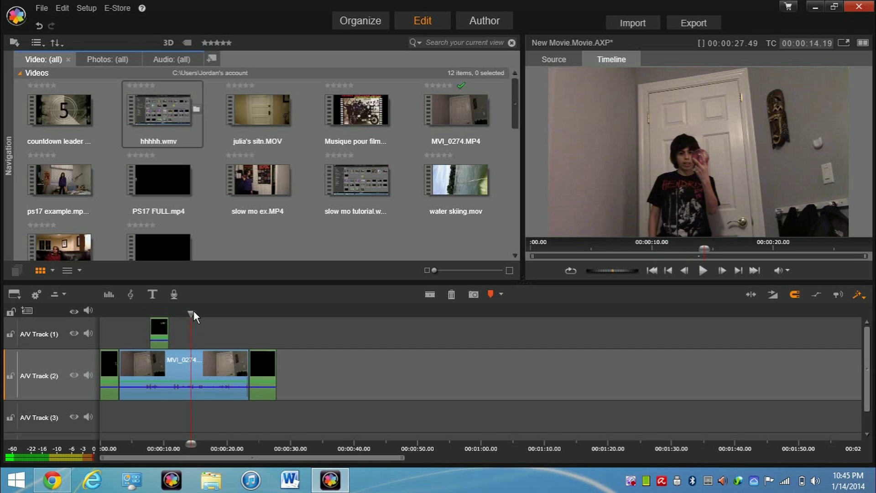
drag(192, 313, 205, 315)
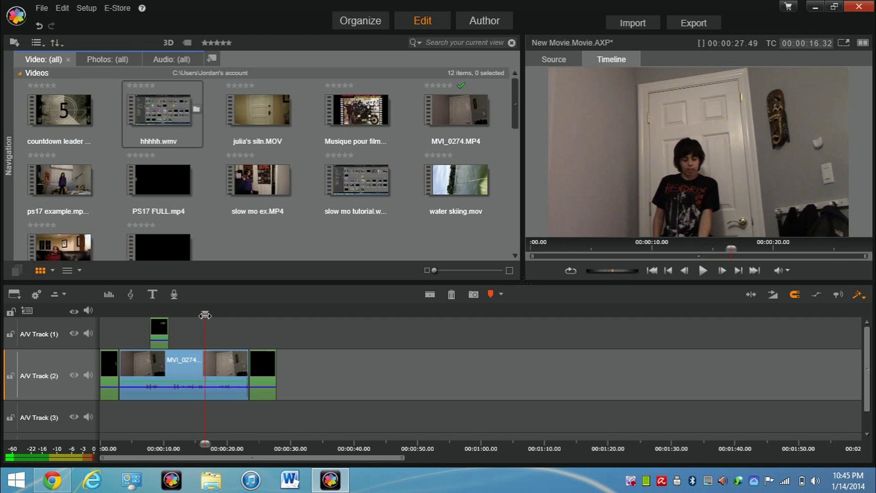